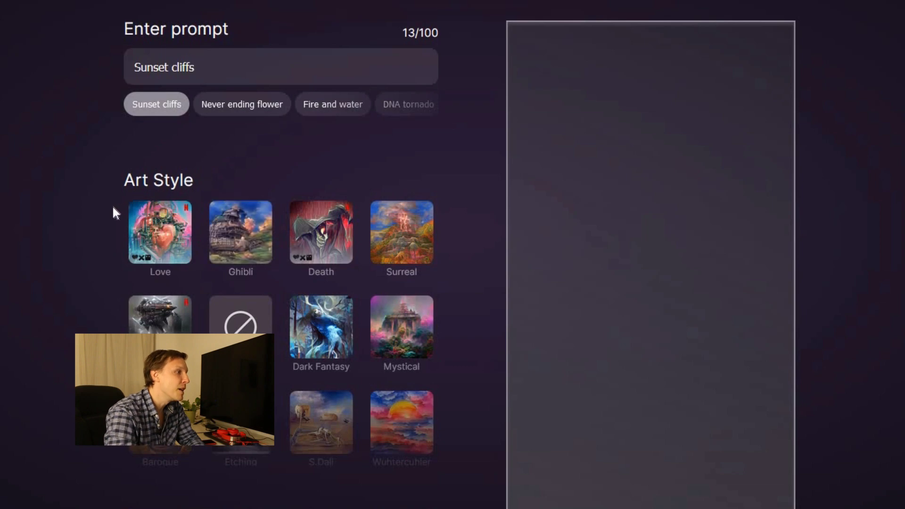
# - Create a Surreal-style sunset-cliffs painting, then generate a second variation
pyautogui.click(401, 232)
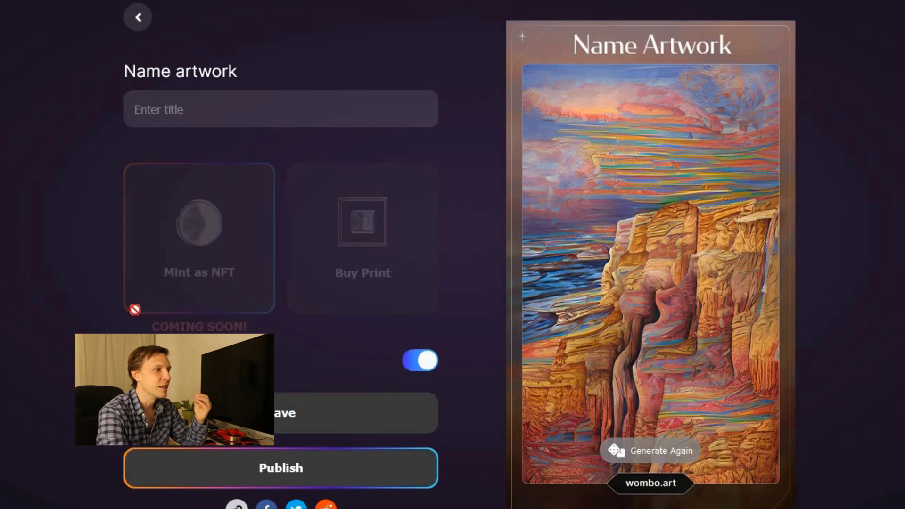
pyautogui.click(655, 453)
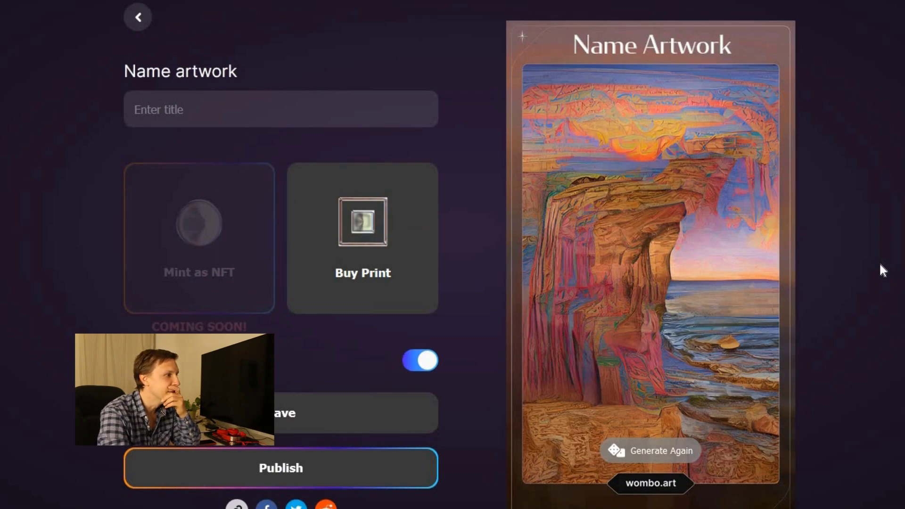
# - Replace the prompt with 'artificial intelligence and blockchain', pick a style, and regenerate the robot artwork
pyautogui.click(136, 21)
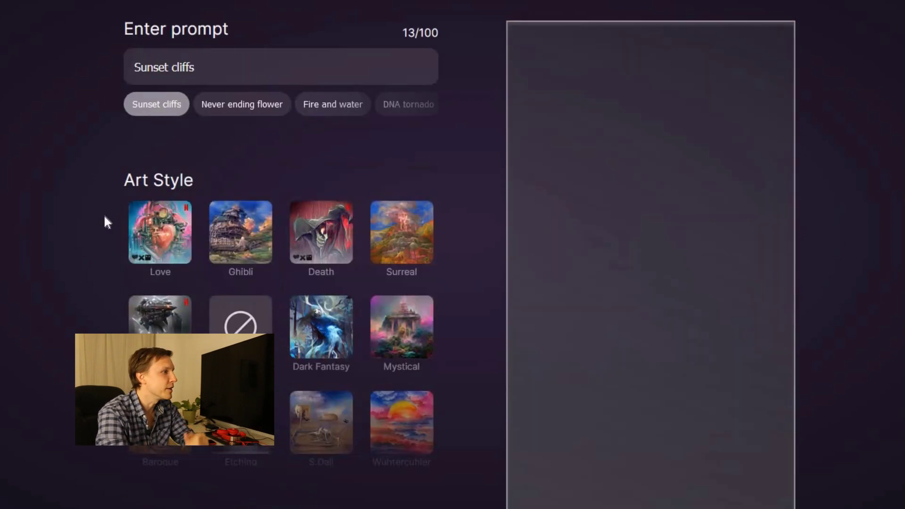
pyautogui.click(280, 66)
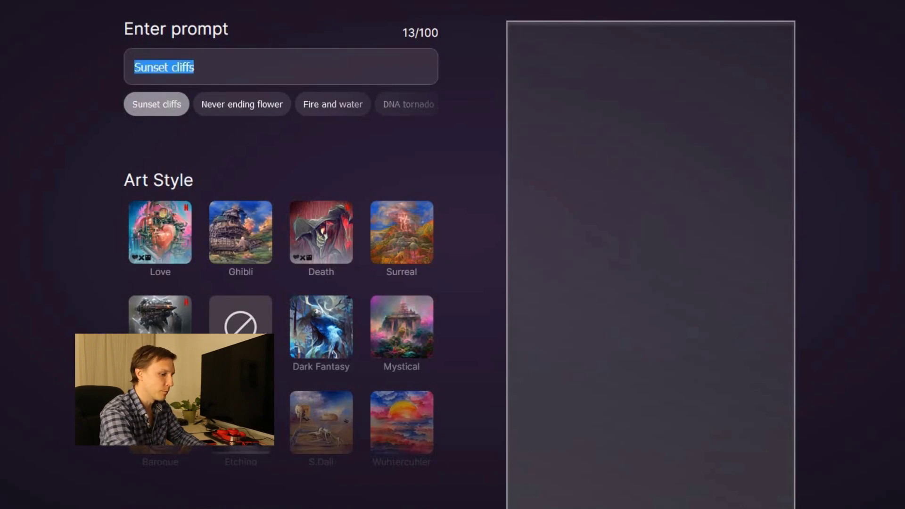
pyautogui.press('BackSpace')
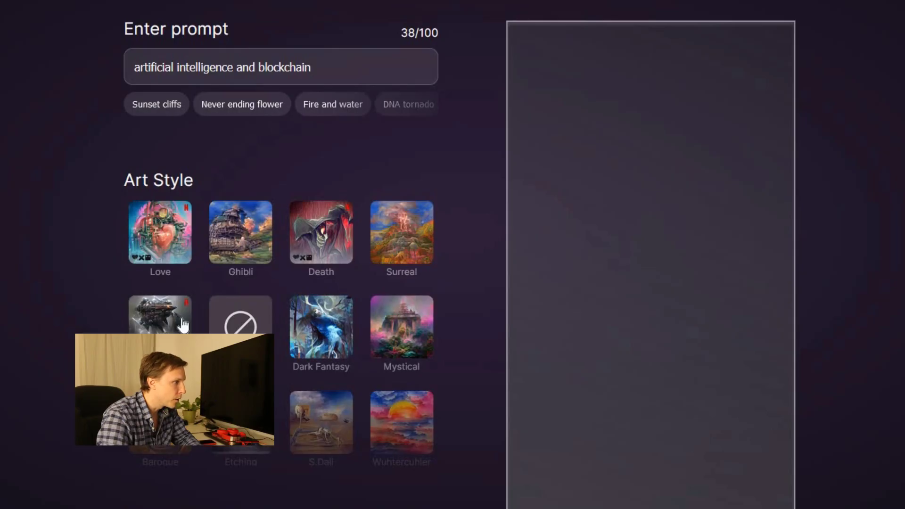
pyautogui.click(183, 324)
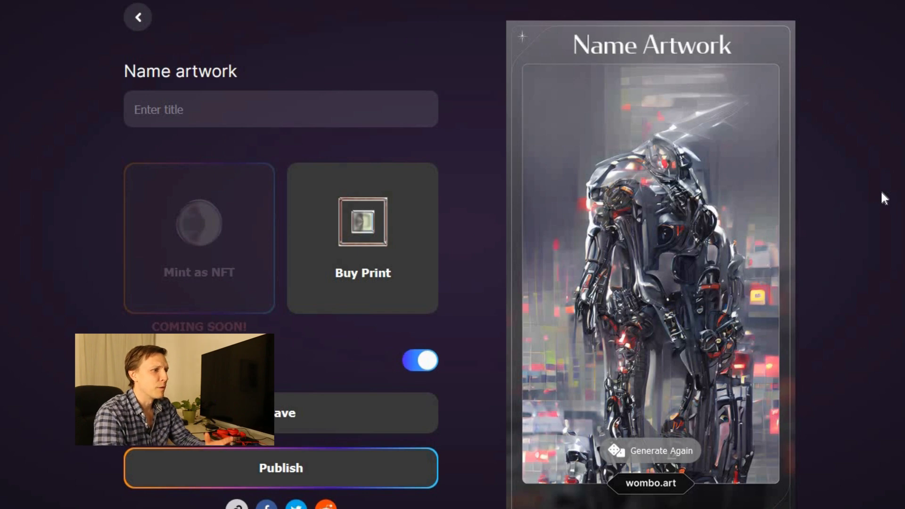
pyautogui.click(657, 453)
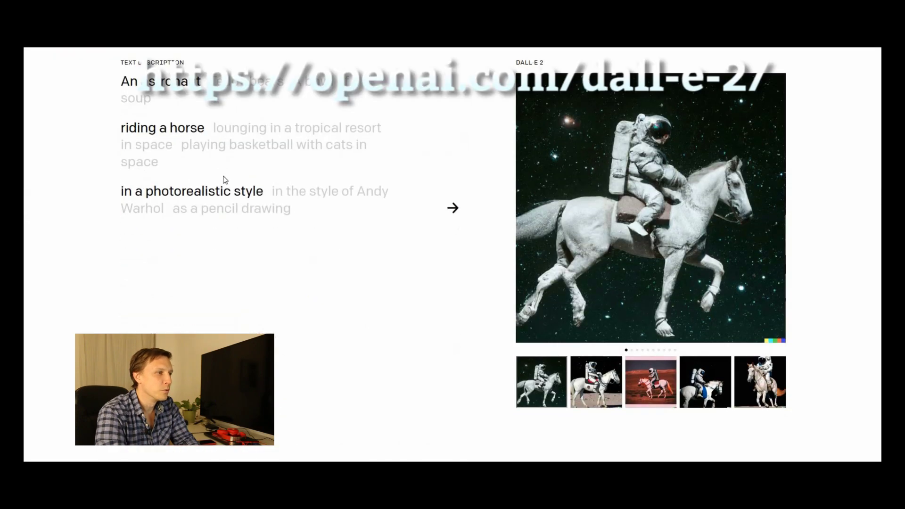
pyautogui.scroll(-8, 222, 177)
pyautogui.scroll(-6, 221, 169)
pyautogui.scroll(-3, 221, 169)
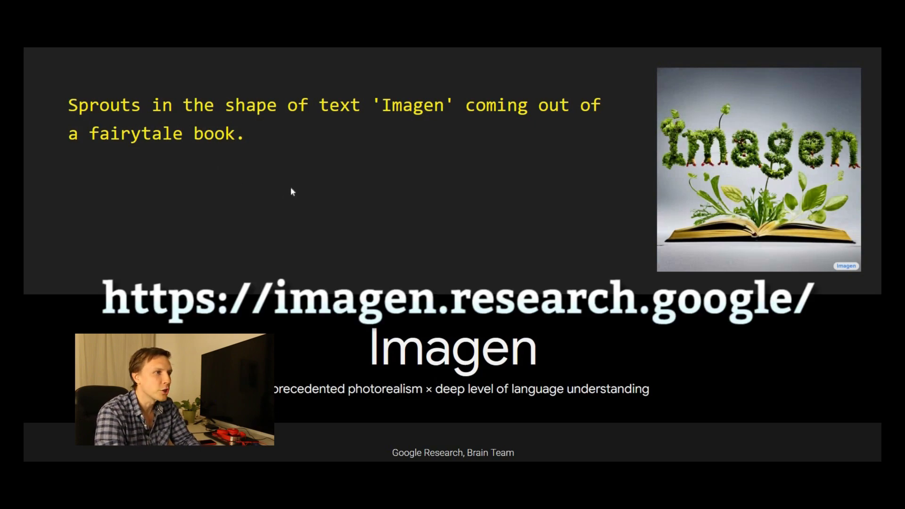
pyautogui.scroll(-5, 291, 191)
pyautogui.scroll(-5, 212, 191)
pyautogui.scroll(-5, 369, 201)
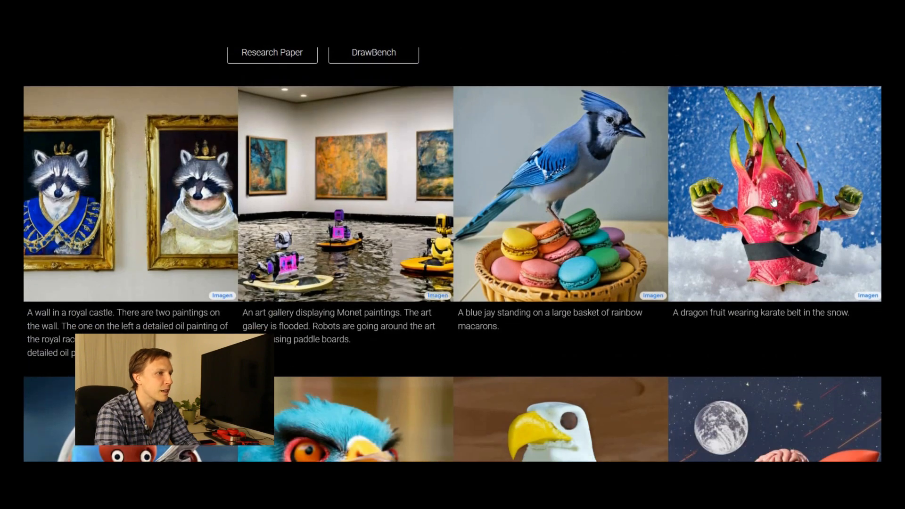
pyautogui.scroll(-2, 769, 202)
pyautogui.scroll(-5, 769, 202)
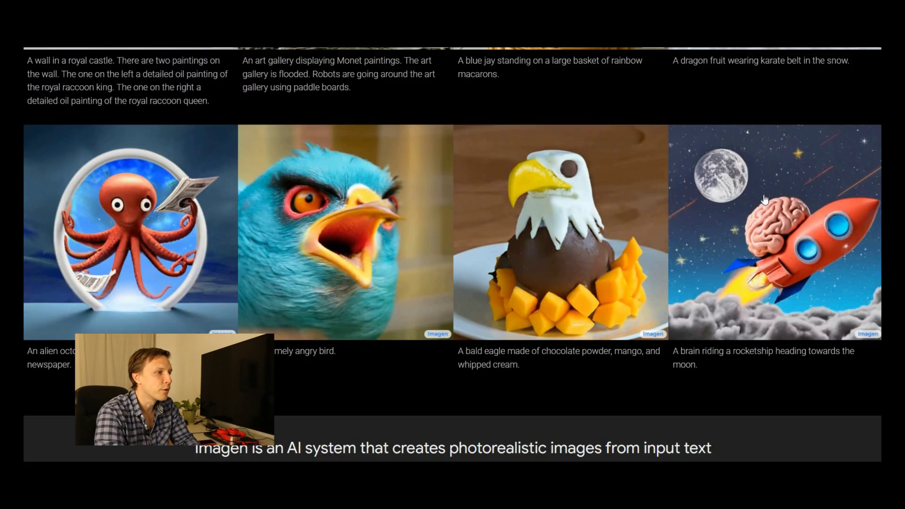
pyautogui.scroll(-3, 758, 199)
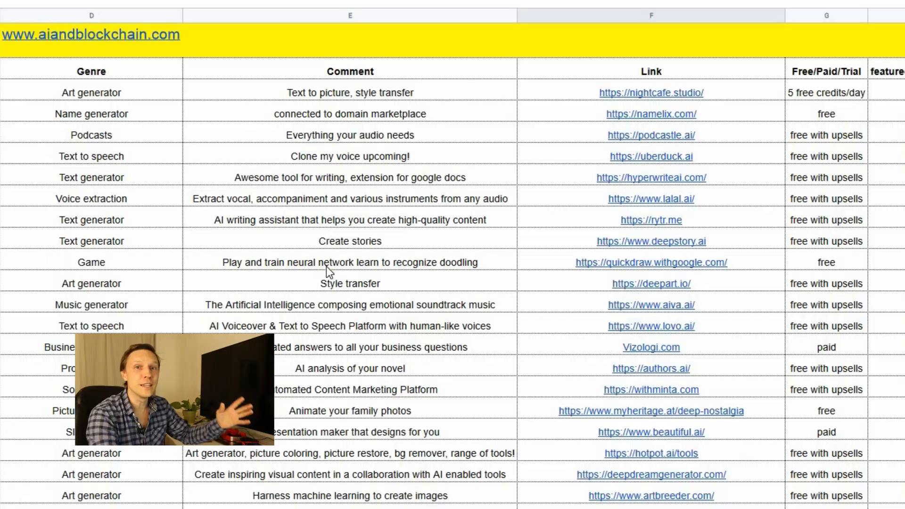
pyautogui.scroll(-3, 327, 267)
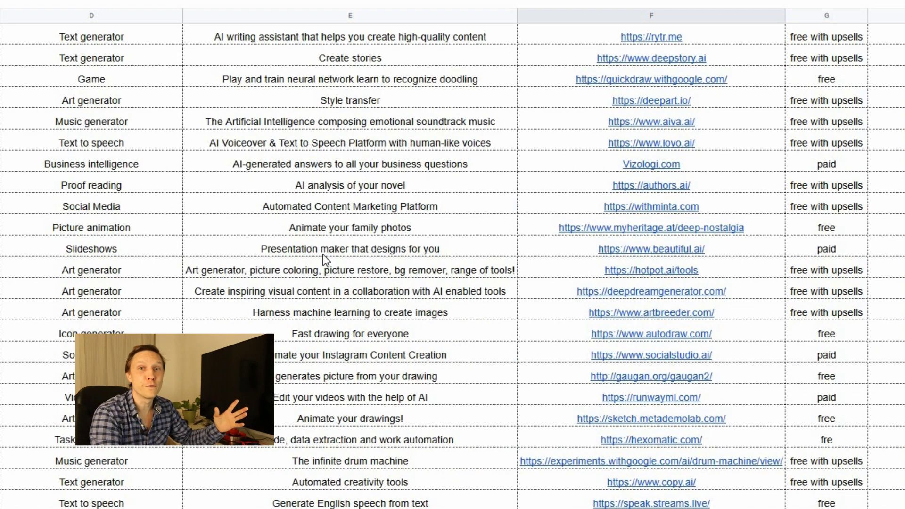
pyautogui.scroll(-3, 326, 260)
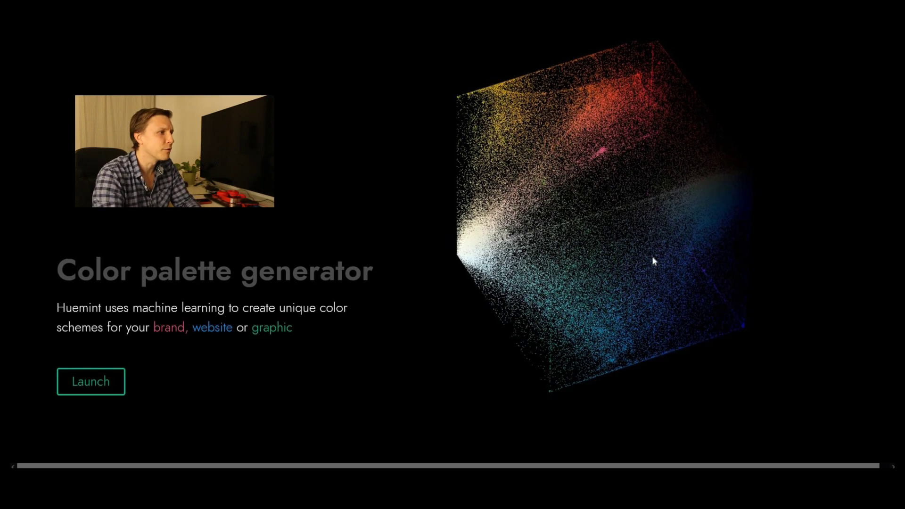
# - Rotate Huemint's 3D colour particle cube and launch the palette generator
pyautogui.moveTo(607, 230)
pyautogui.mouseDown()
pyautogui.moveTo(584, 249)
pyautogui.moveTo(566, 217)
pyautogui.moveTo(611, 224)
pyautogui.moveTo(585, 237)
pyautogui.moveTo(593, 222)
pyautogui.moveTo(634, 204)
pyautogui.mouseUp()
pyautogui.scroll(5, 593, 223)
pyautogui.scroll(3, 634, 204)
pyautogui.scroll(3, 617, 207)
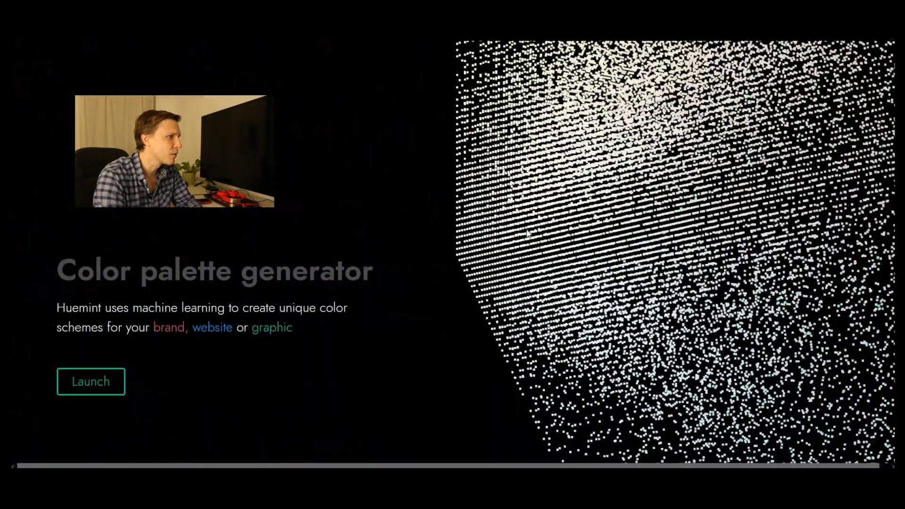
pyautogui.scroll(-2, 495, 219)
pyautogui.click(90, 382)
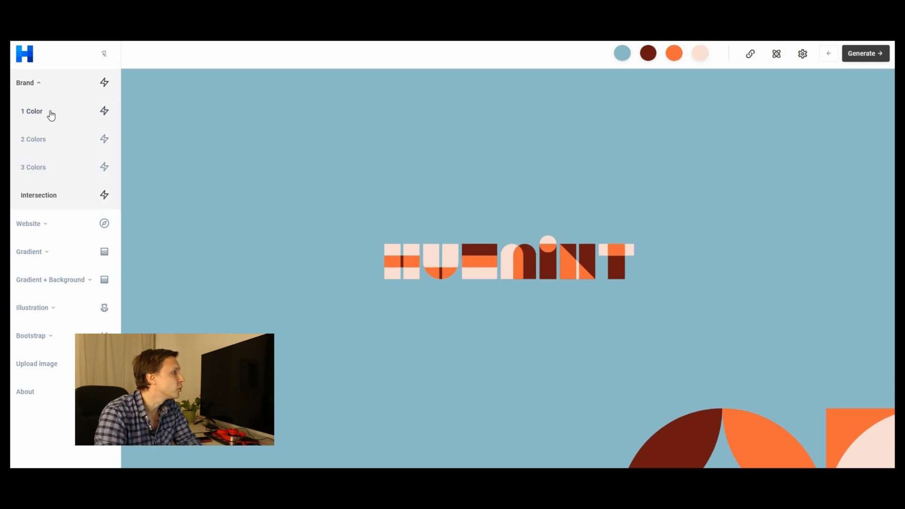
# - Generate several new palettes on the 2 Colors brand template
pyautogui.click(45, 141)
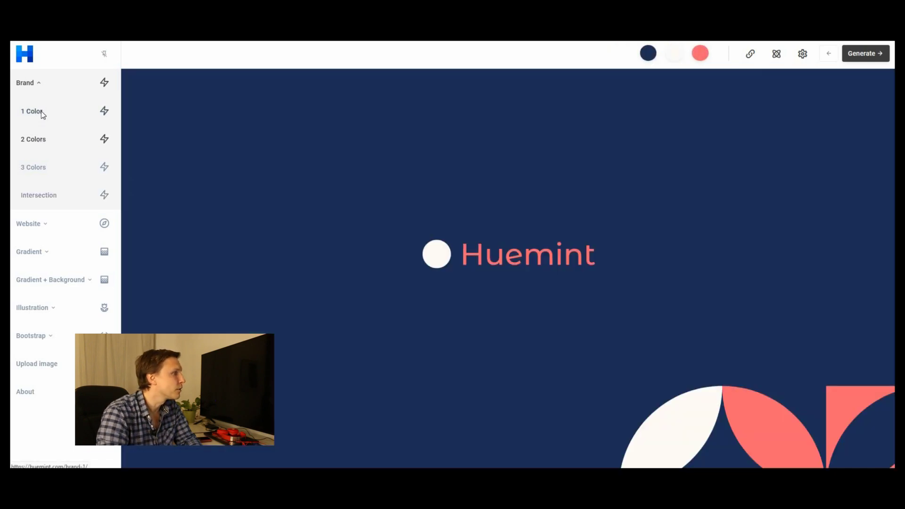
pyautogui.click(865, 54)
pyautogui.click(864, 53)
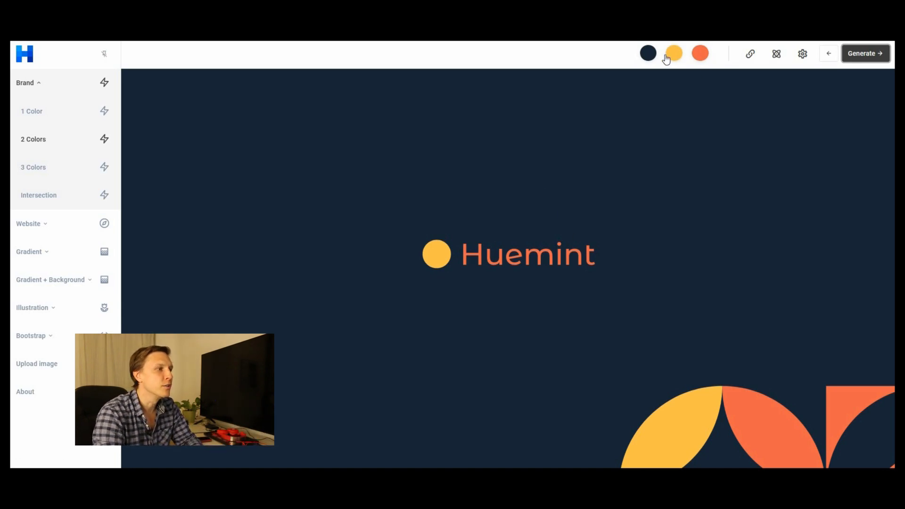
pyautogui.scroll(-3, 413, 221)
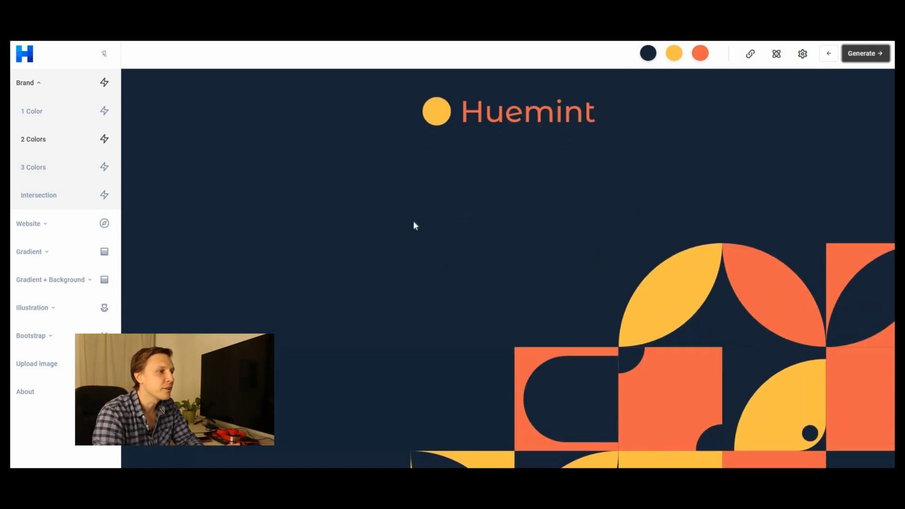
pyautogui.scroll(-4, 406, 224)
pyautogui.scroll(-2, 394, 232)
pyautogui.scroll(-2, 394, 231)
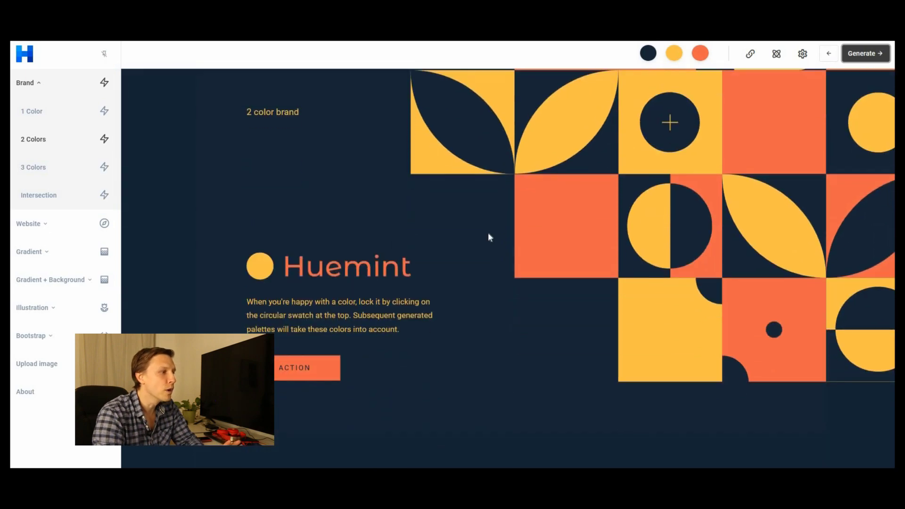
pyautogui.scroll(-3, 488, 233)
pyautogui.scroll(-5, 424, 248)
pyautogui.scroll(-4, 360, 274)
pyautogui.scroll(-3, 360, 274)
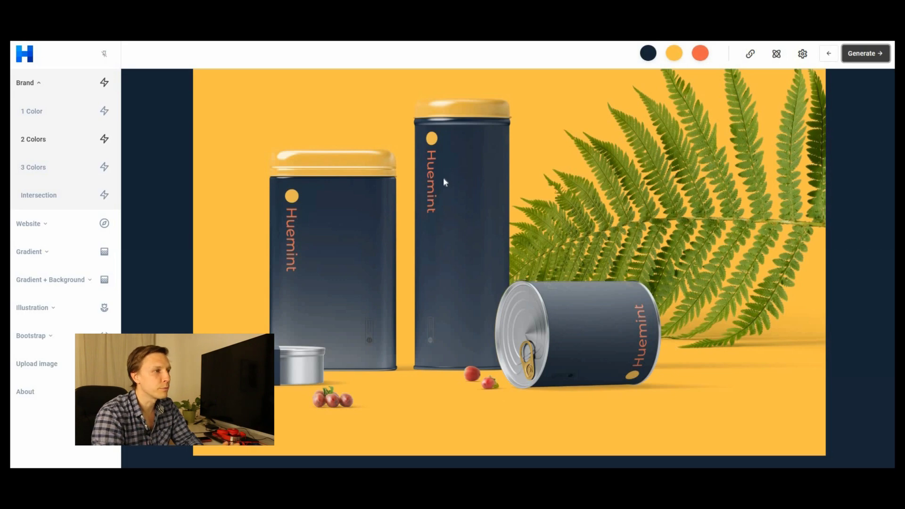
pyautogui.scroll(-4, 444, 184)
pyautogui.scroll(-4, 439, 205)
pyautogui.scroll(-3, 434, 227)
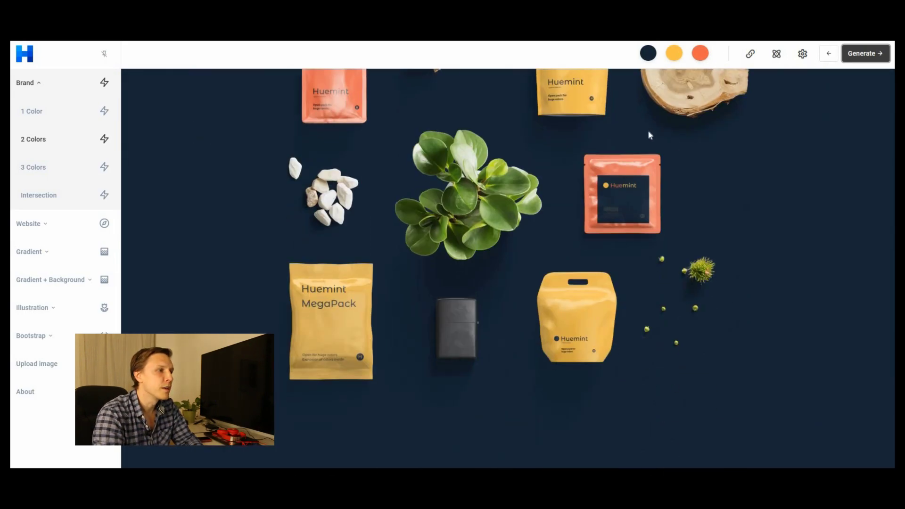
pyautogui.scroll(-5, 230, 273)
pyautogui.scroll(-5, 229, 247)
pyautogui.scroll(-3, 229, 248)
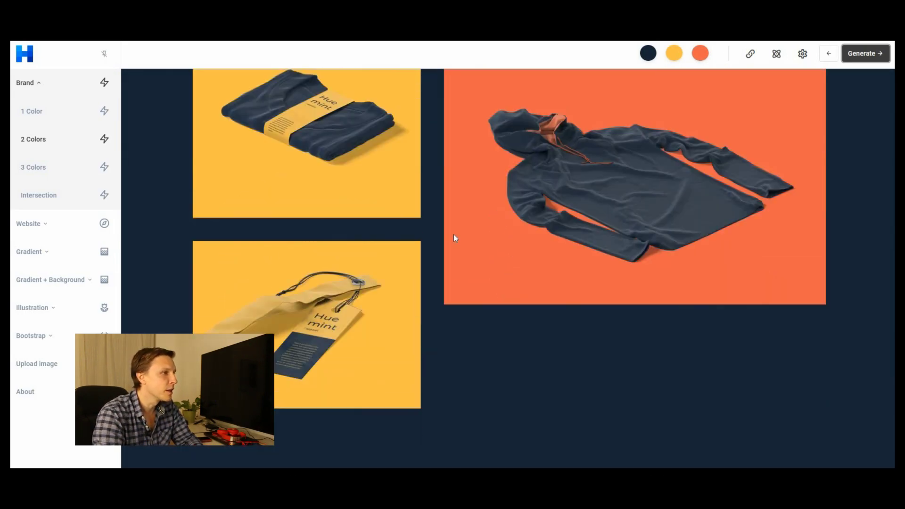
pyautogui.scroll(-5, 287, 295)
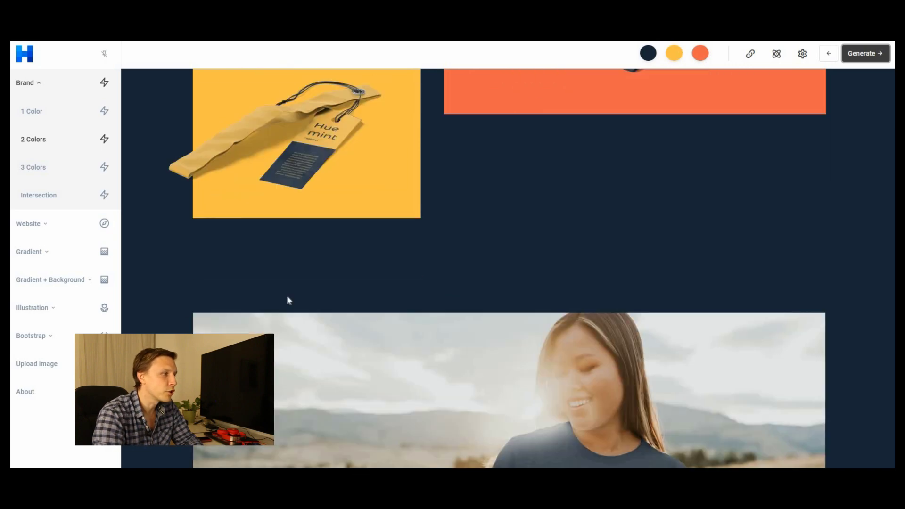
pyautogui.scroll(-5, 287, 295)
pyautogui.scroll(-4, 286, 298)
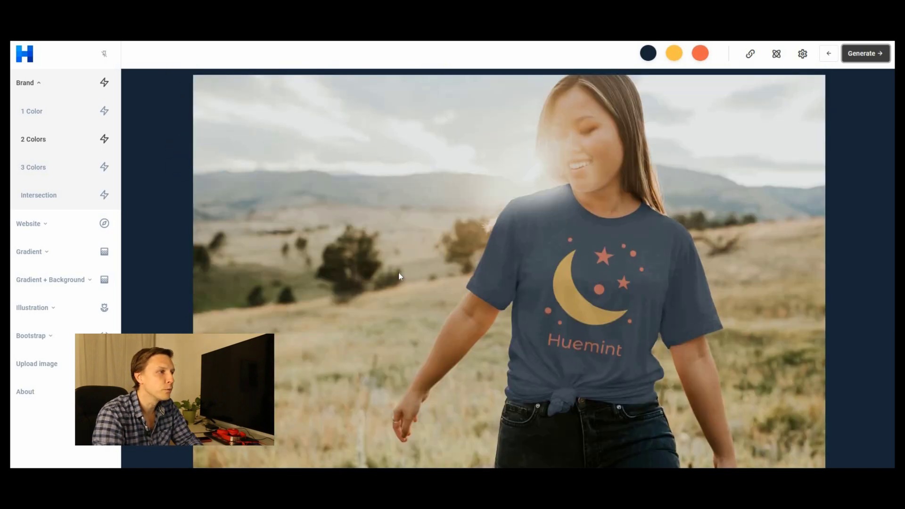
pyautogui.scroll(-3, 354, 255)
pyautogui.scroll(-5, 279, 241)
pyautogui.scroll(-5, 297, 242)
pyautogui.scroll(-1, 323, 244)
pyautogui.scroll(5, 597, 186)
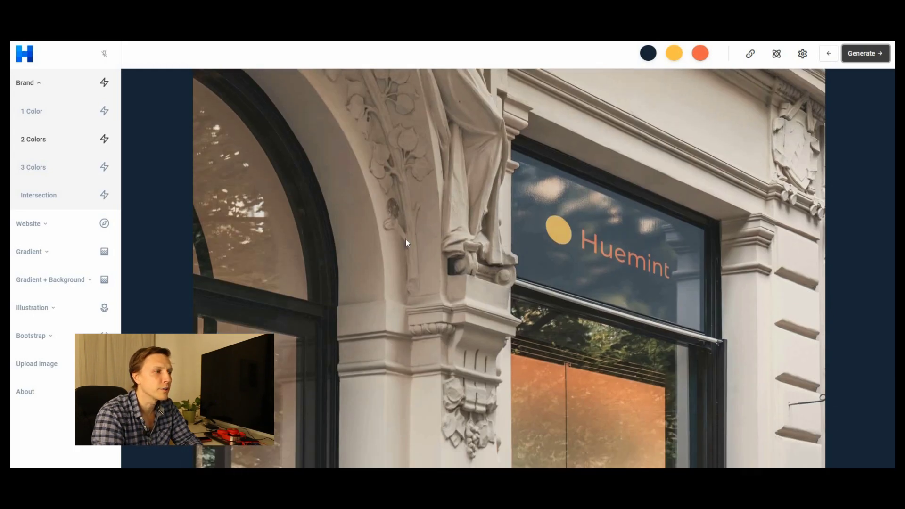
pyautogui.scroll(-5, 405, 239)
pyautogui.scroll(-5, 403, 240)
pyautogui.scroll(-3, 403, 240)
pyautogui.scroll(-3, 398, 245)
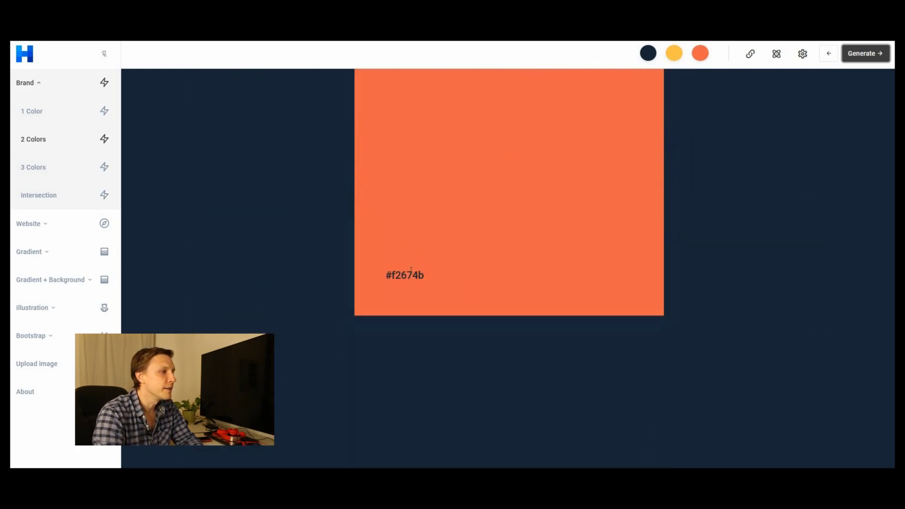
pyautogui.scroll(3, 476, 244)
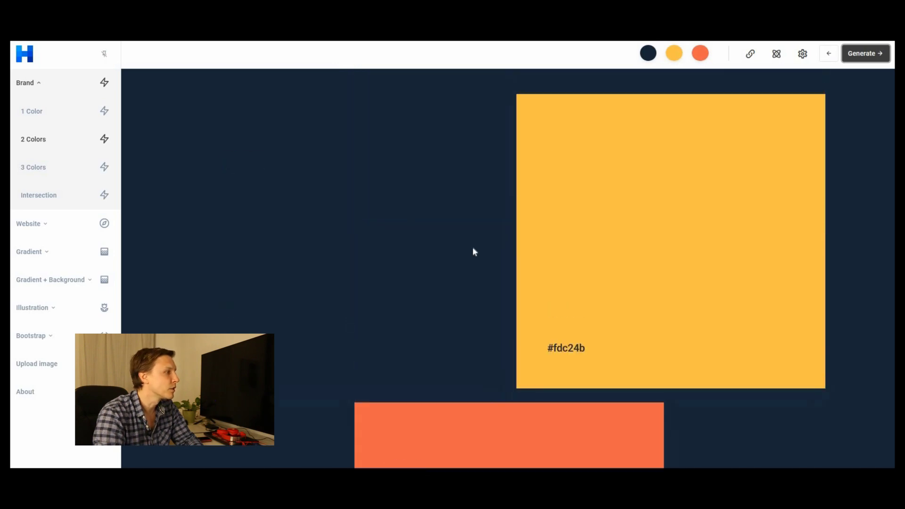
pyautogui.scroll(2, 473, 247)
pyautogui.scroll(5, 396, 243)
pyautogui.scroll(5, 401, 250)
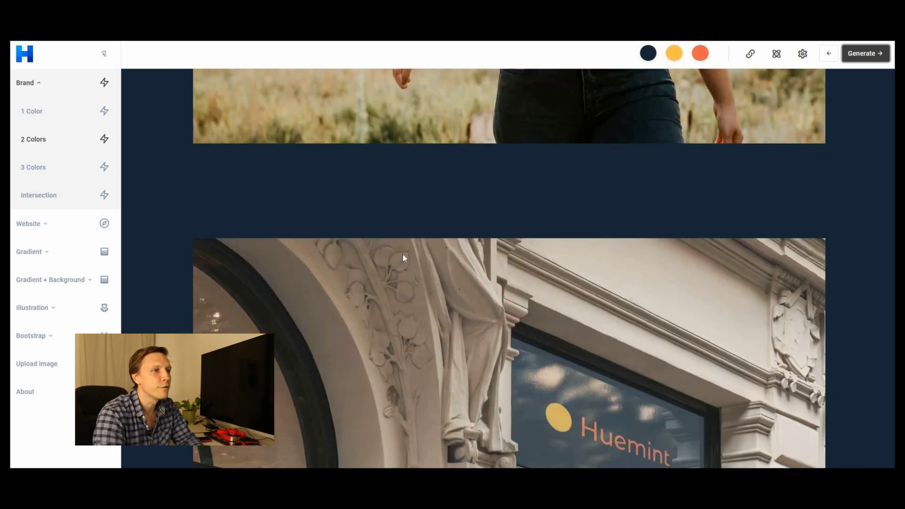
pyautogui.scroll(5, 402, 254)
pyautogui.scroll(5, 398, 250)
pyautogui.scroll(5, 385, 239)
pyautogui.scroll(5, 385, 238)
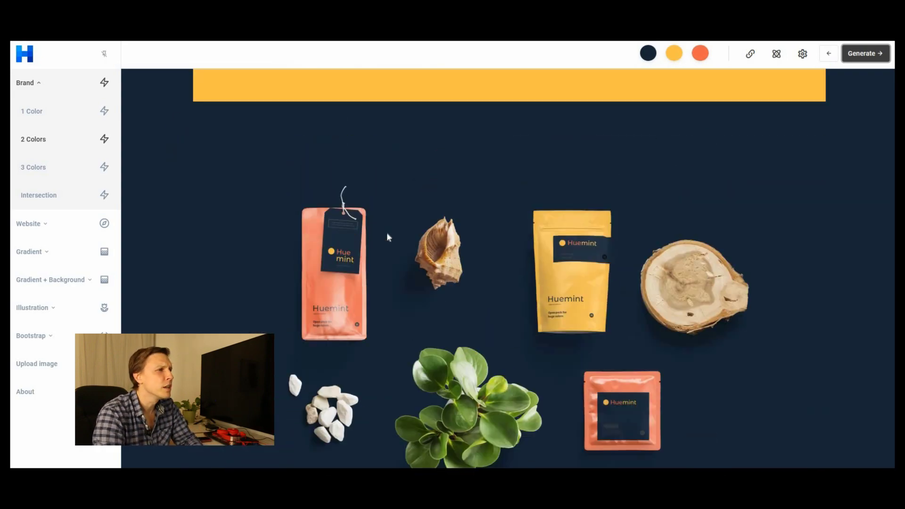
pyautogui.scroll(5, 387, 233)
pyautogui.scroll(5, 388, 233)
pyautogui.scroll(5, 433, 201)
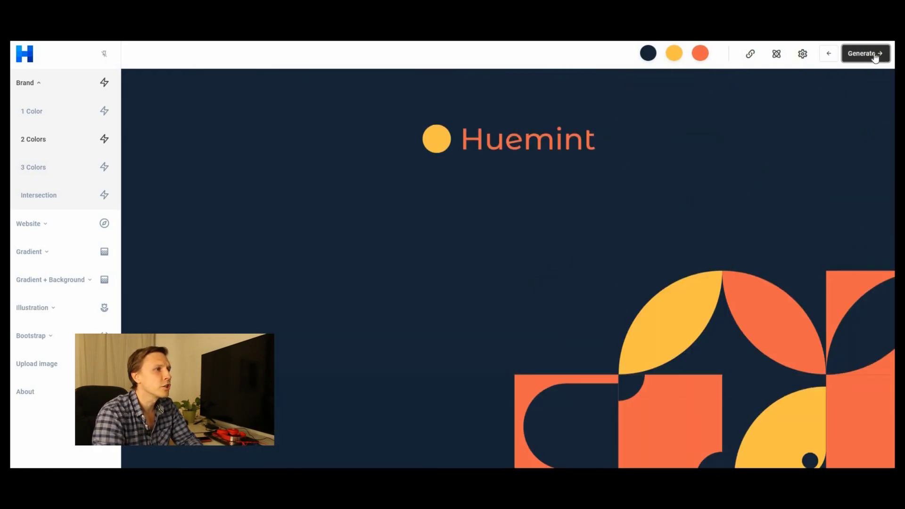
pyautogui.click(874, 57)
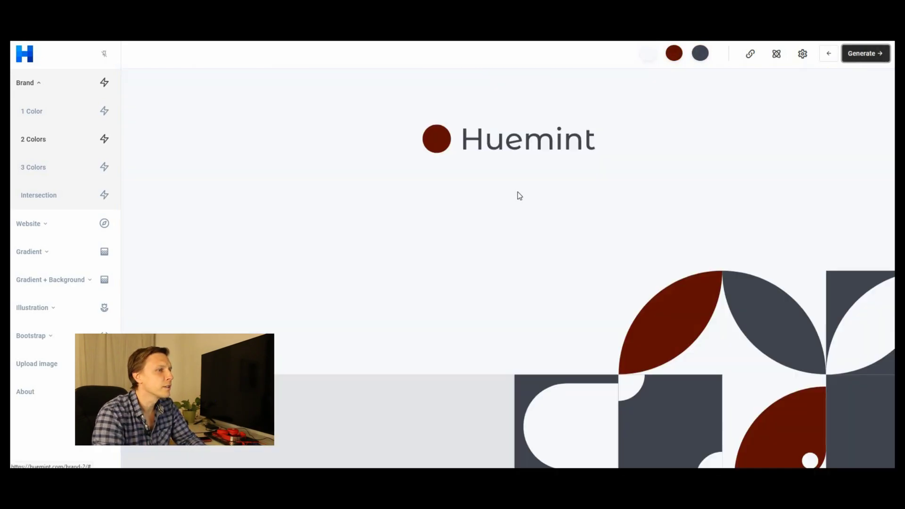
pyautogui.click(864, 52)
pyautogui.scroll(-5, 555, 186)
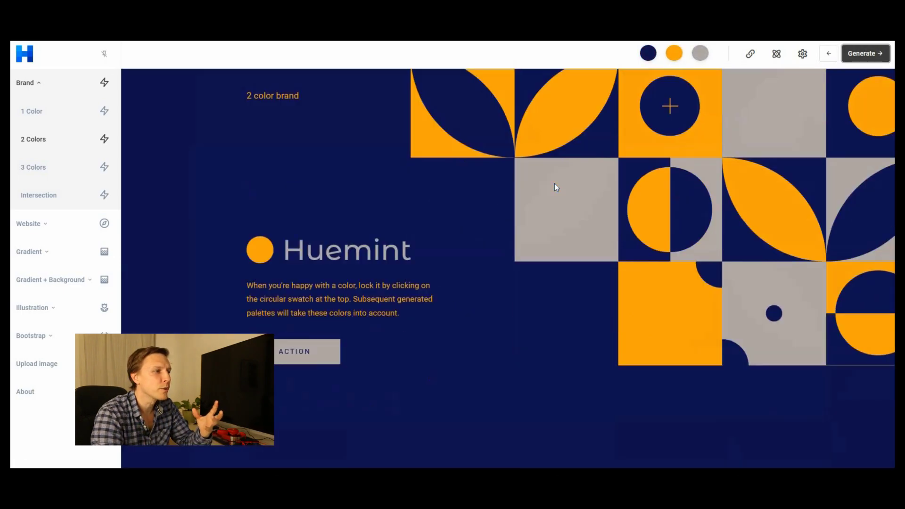
pyautogui.scroll(-5, 554, 183)
pyautogui.scroll(-3, 554, 184)
pyautogui.click(870, 58)
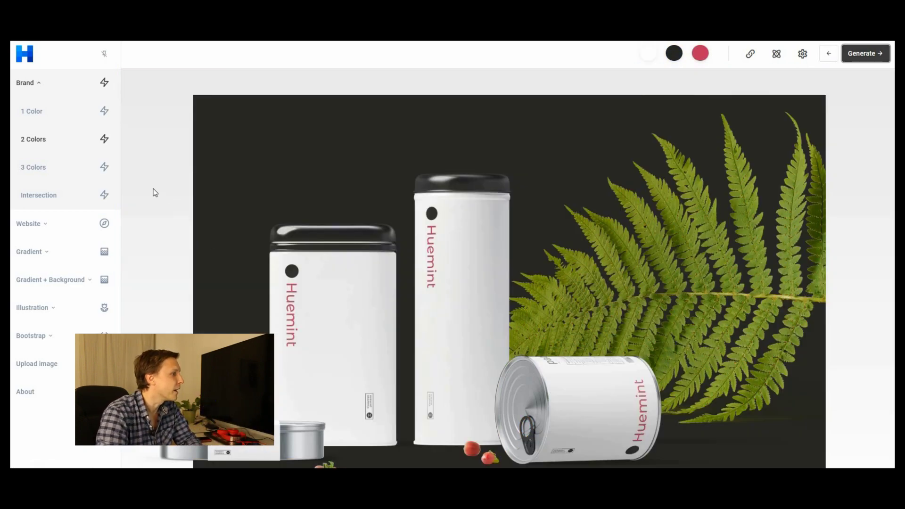
# - Preview palettes on the Illustration template and choose the upload-image option
pyautogui.click(32, 307)
pyautogui.scroll(-4, 439, 298)
pyautogui.scroll(-5, 700, 202)
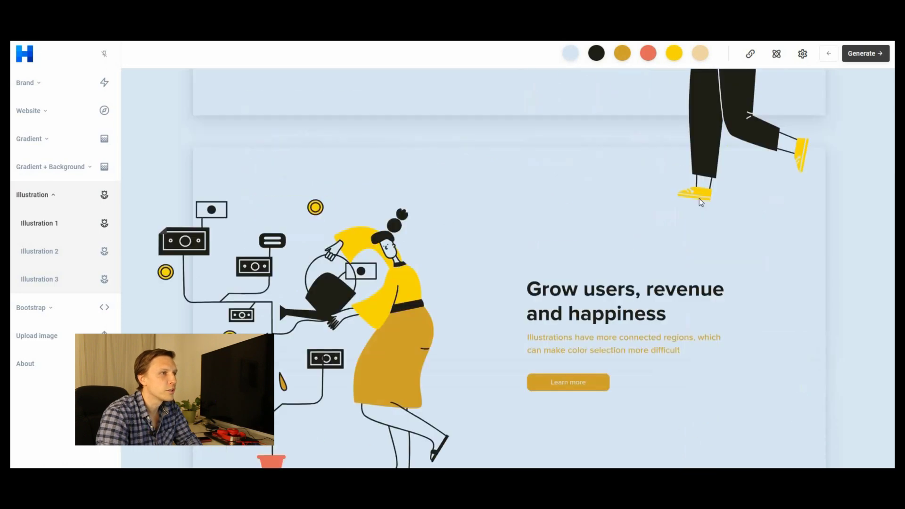
pyautogui.scroll(-5, 700, 201)
pyautogui.scroll(-3, 701, 202)
pyautogui.click(32, 307)
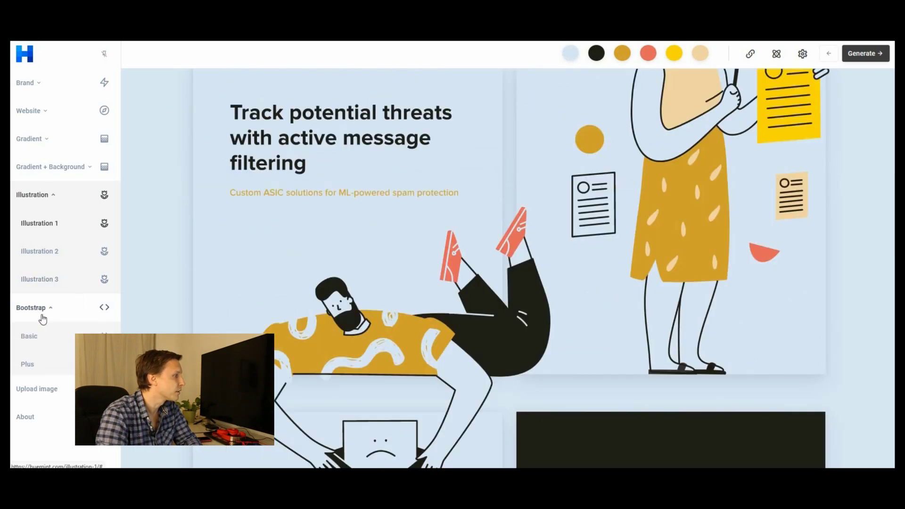
pyautogui.click(37, 389)
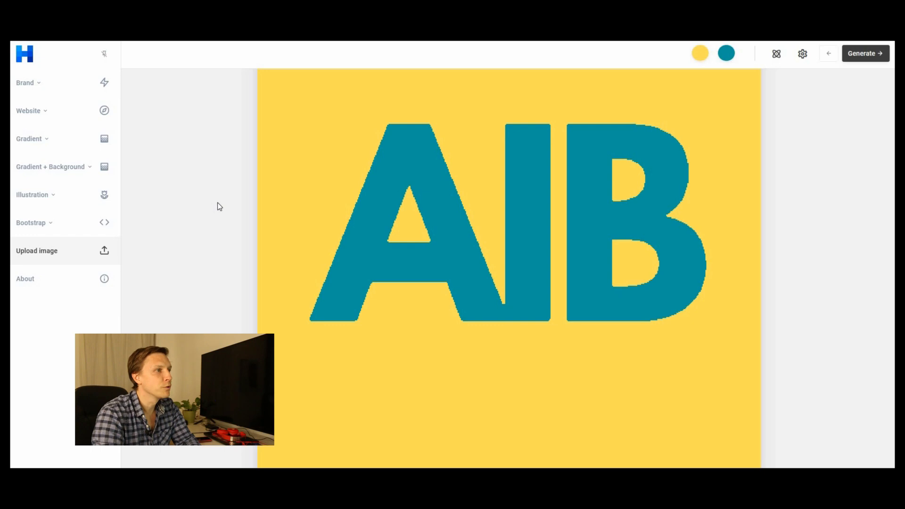
pyautogui.scroll(2, 217, 202)
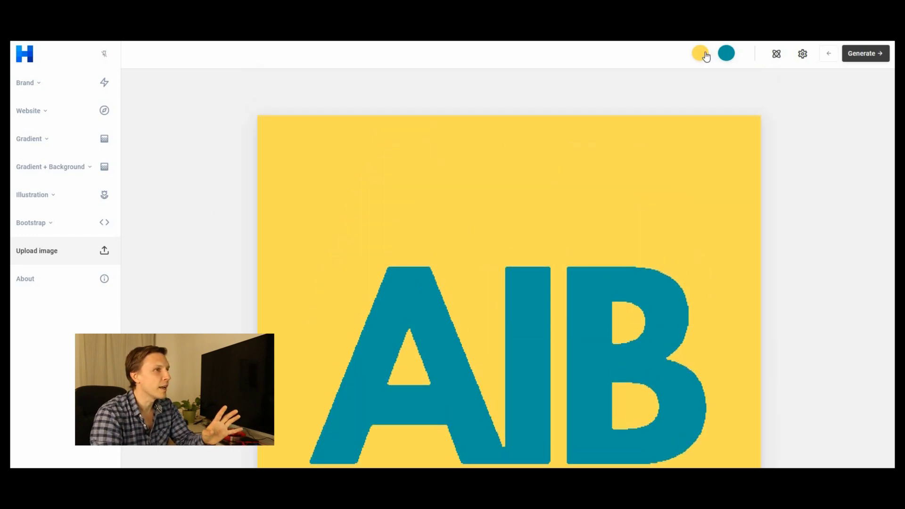
# - Generate a red on off-white brand palette for the uploaded AIB logo
pyautogui.click(28, 83)
pyautogui.scroll(3, 193, 217)
pyautogui.scroll(-2, 195, 218)
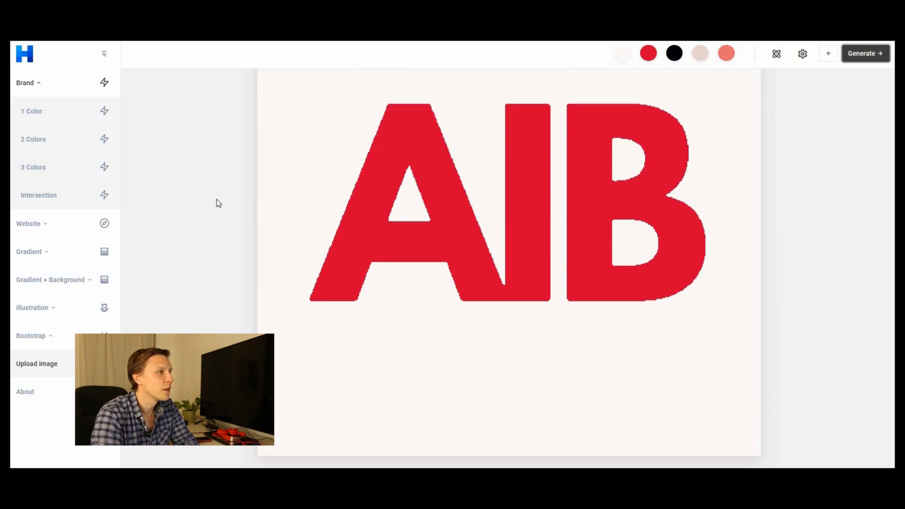
pyautogui.scroll(-3, 217, 204)
pyautogui.scroll(-2, 186, 256)
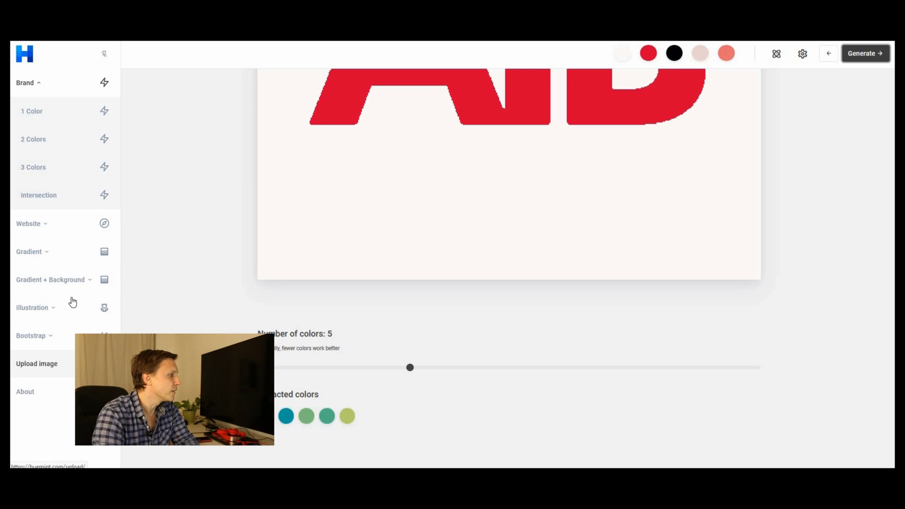
pyautogui.scroll(5, 187, 236)
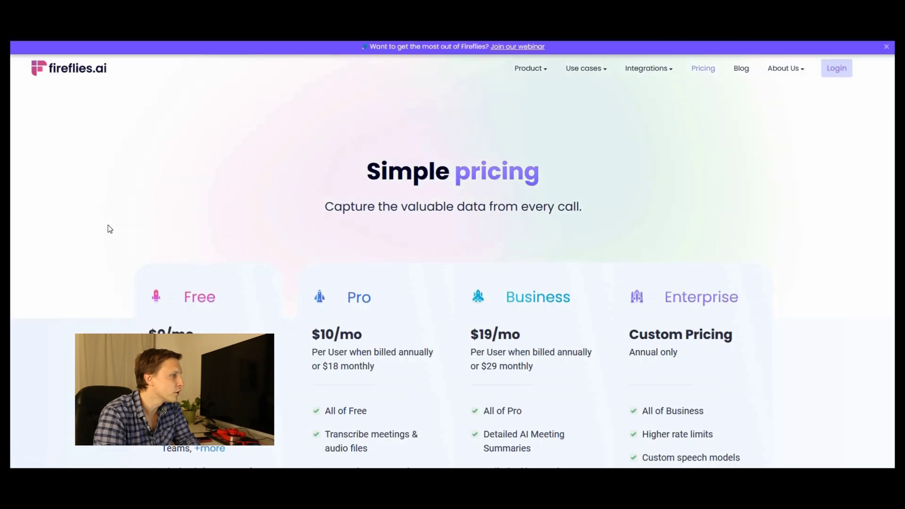
pyautogui.scroll(-3, 223, 126)
pyautogui.scroll(-2, 82, 180)
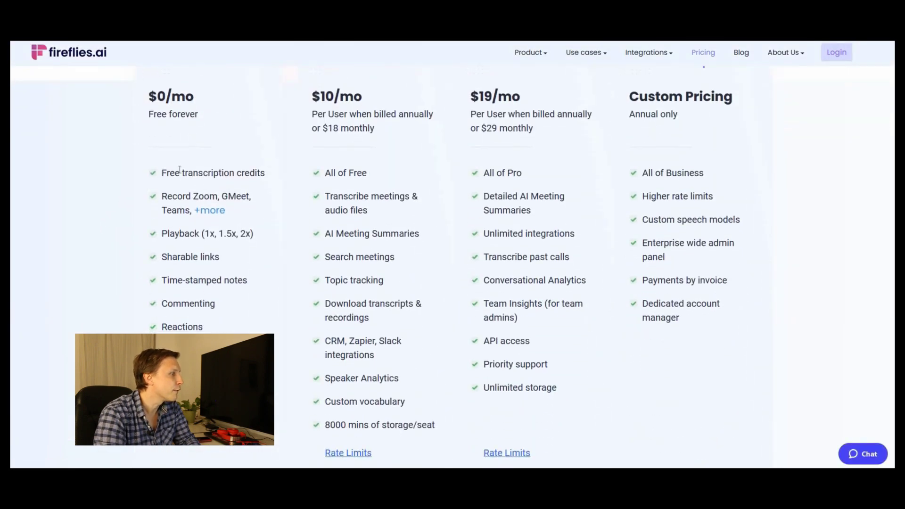
# - Highlight the Free plan's transcription credits line, then clear the selection
pyautogui.moveTo(171, 173); pyautogui.dragTo(266, 174)
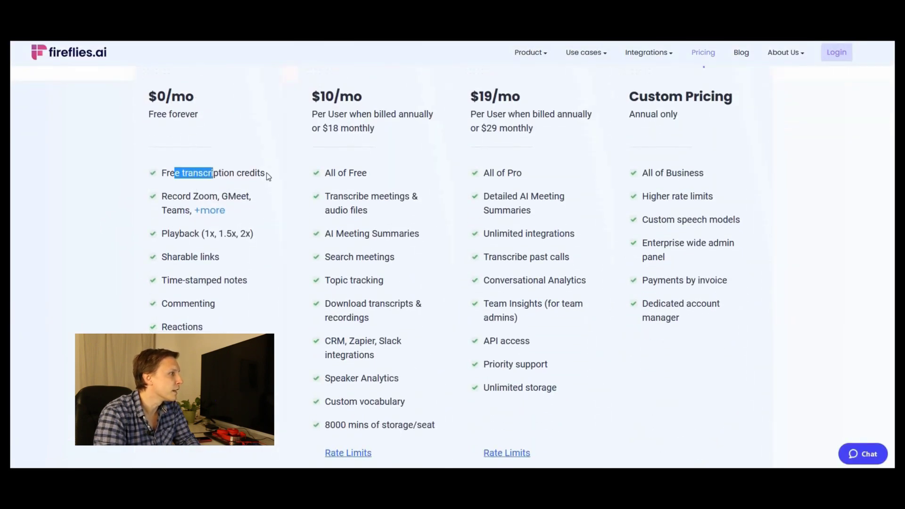
pyautogui.tripleClick(231, 176)
pyautogui.click(132, 189)
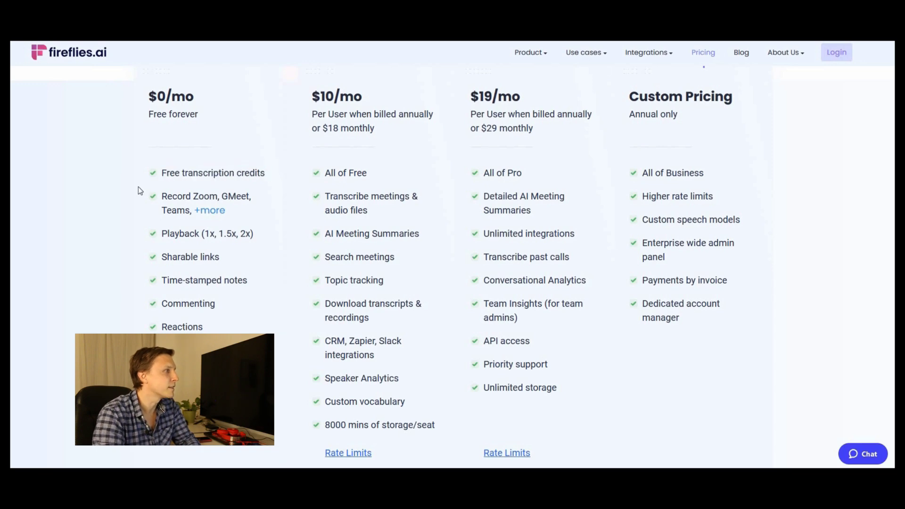
pyautogui.scroll(5, 132, 198)
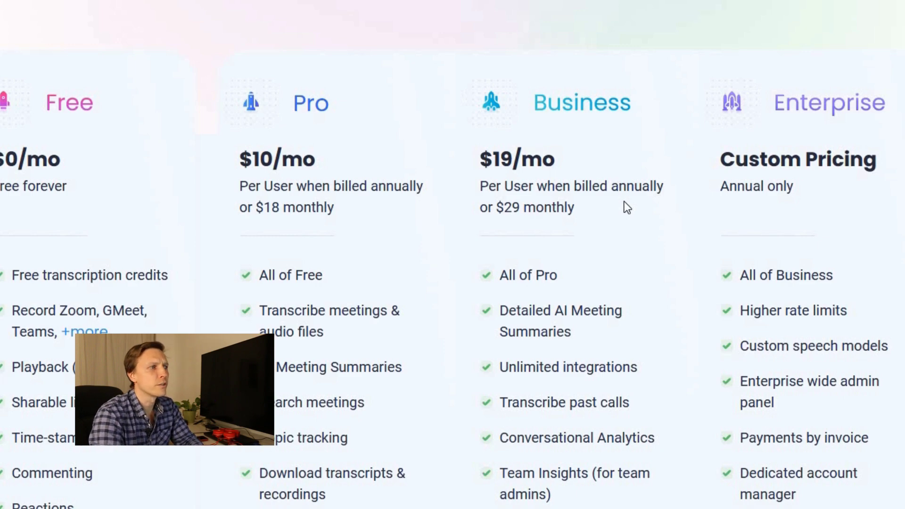
pyautogui.scroll(-2, 627, 208)
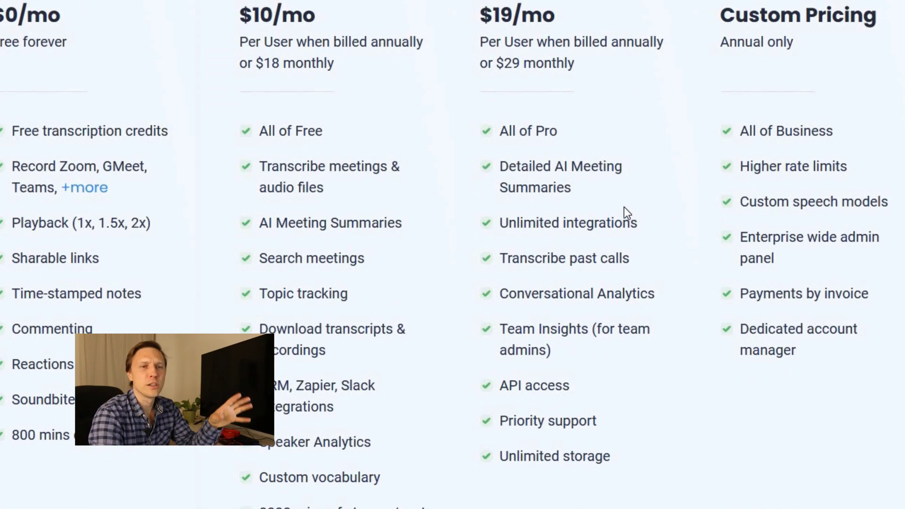
pyautogui.scroll(-3, 624, 208)
pyautogui.scroll(-3, 622, 213)
pyautogui.scroll(-4, 621, 213)
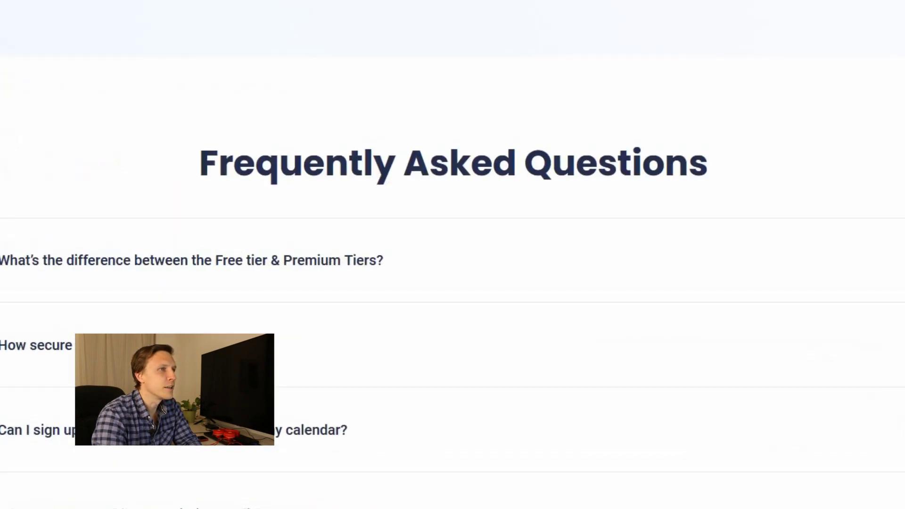
pyautogui.scroll(8, 782, 141)
pyautogui.scroll(2, 781, 142)
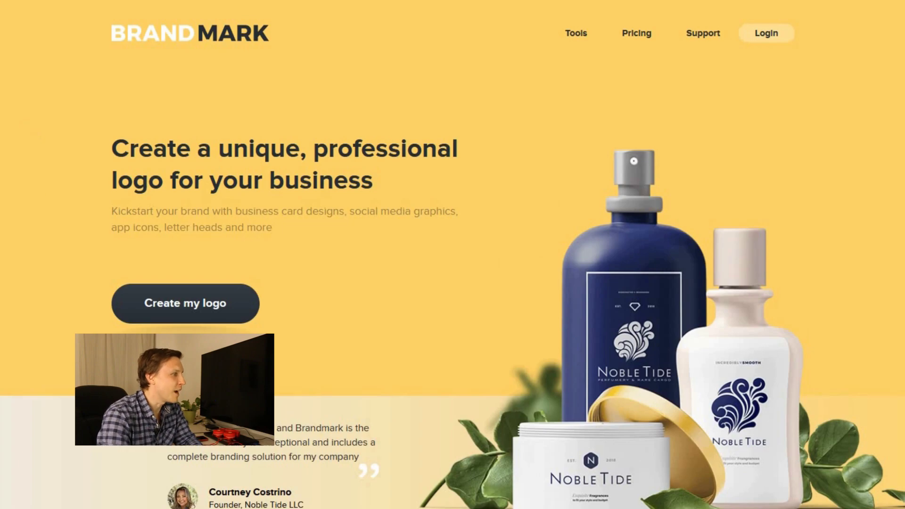
# - Start an AIB logo, choose the Soft Pastel colour style, and generate designs
pyautogui.click(200, 311)
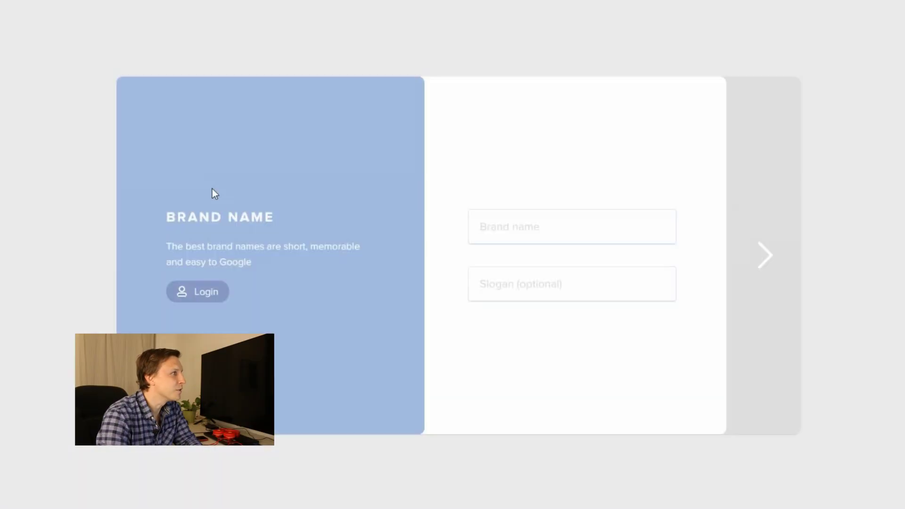
pyautogui.click(592, 228)
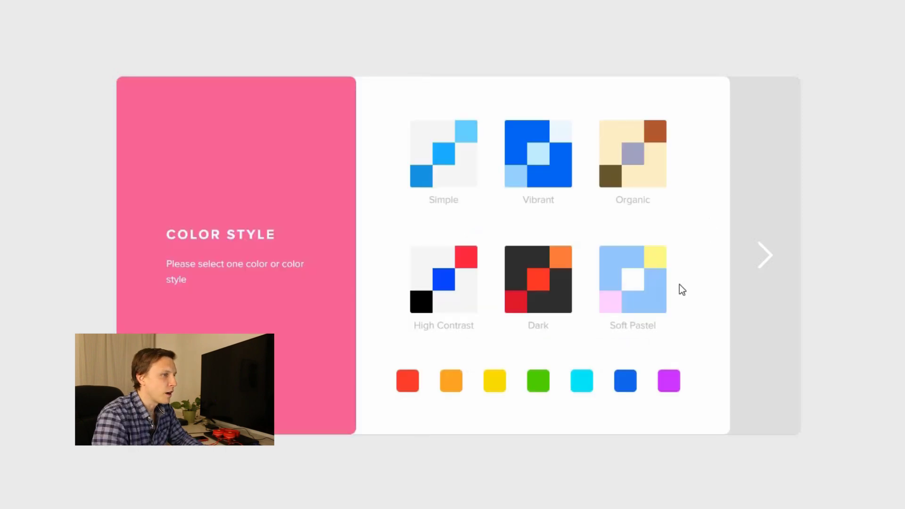
pyautogui.click(632, 283)
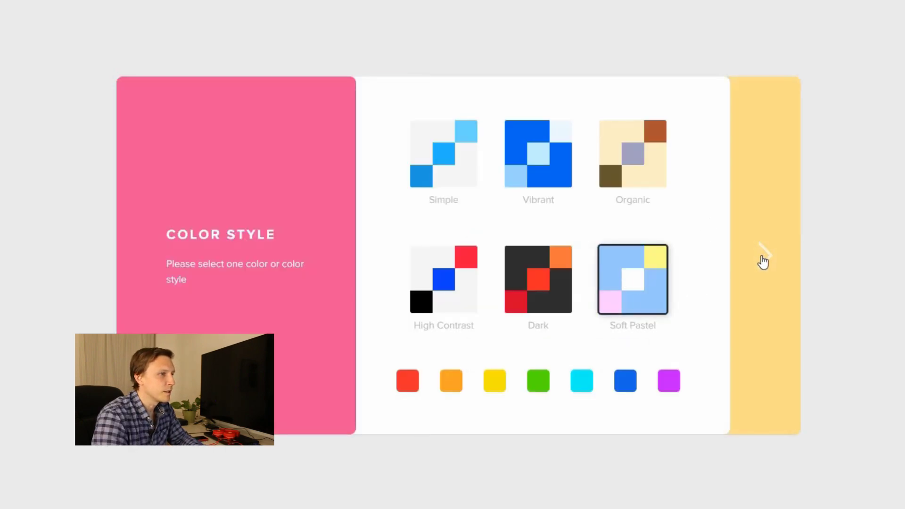
pyautogui.click(764, 262)
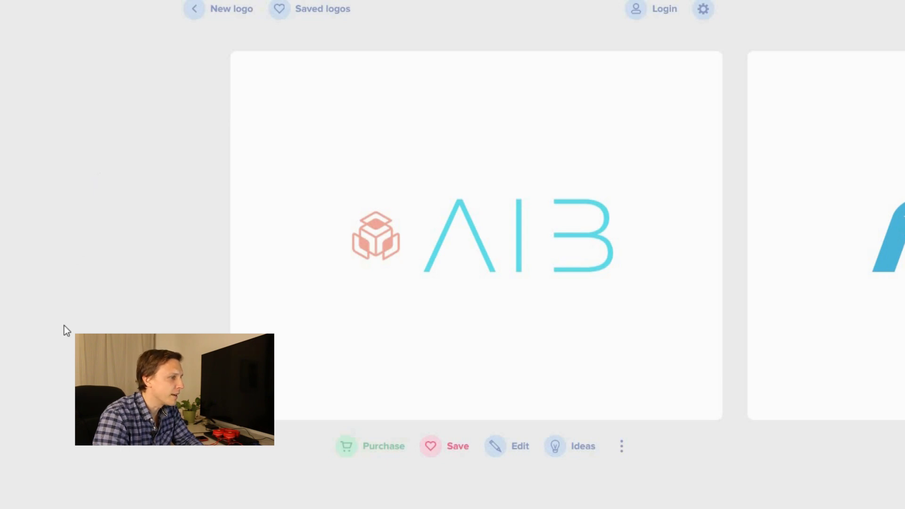
# - Open and dismiss a logo's extra options, then preview the orange AIB logo
pyautogui.click(622, 448)
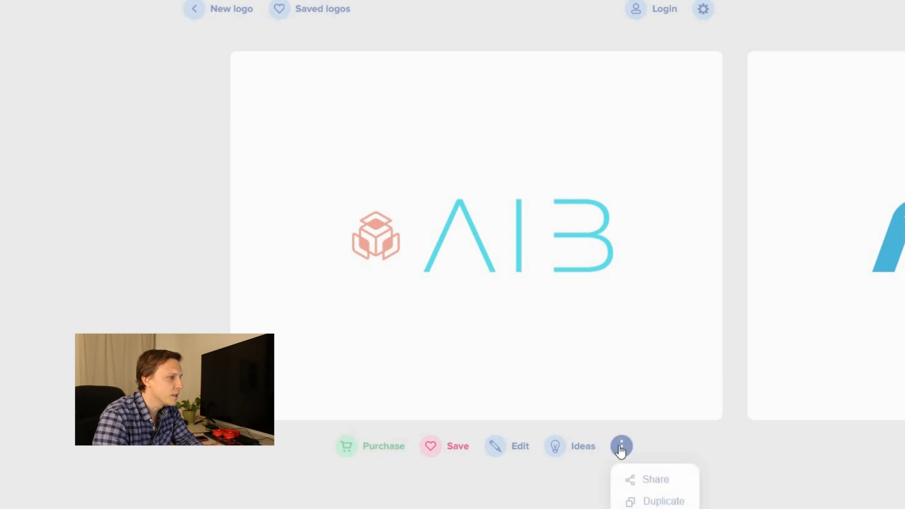
pyautogui.click(133, 187)
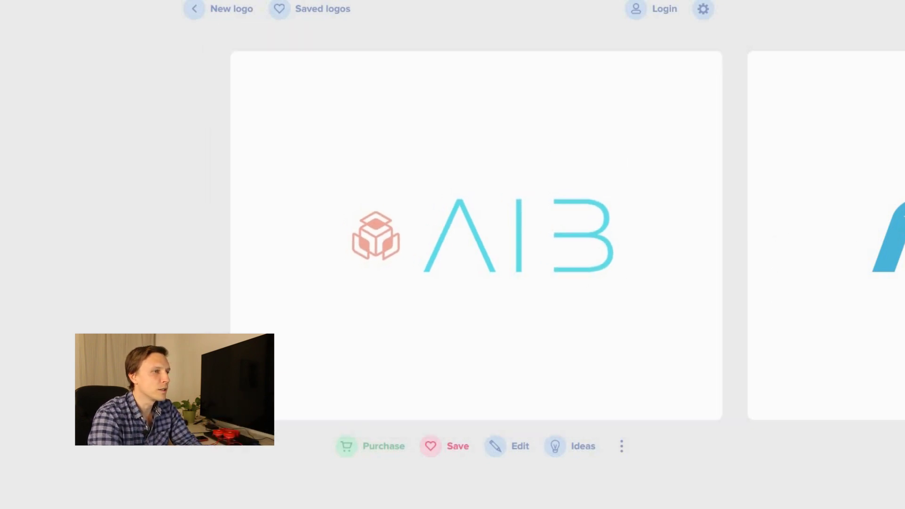
pyautogui.scroll(-1, 587, 262)
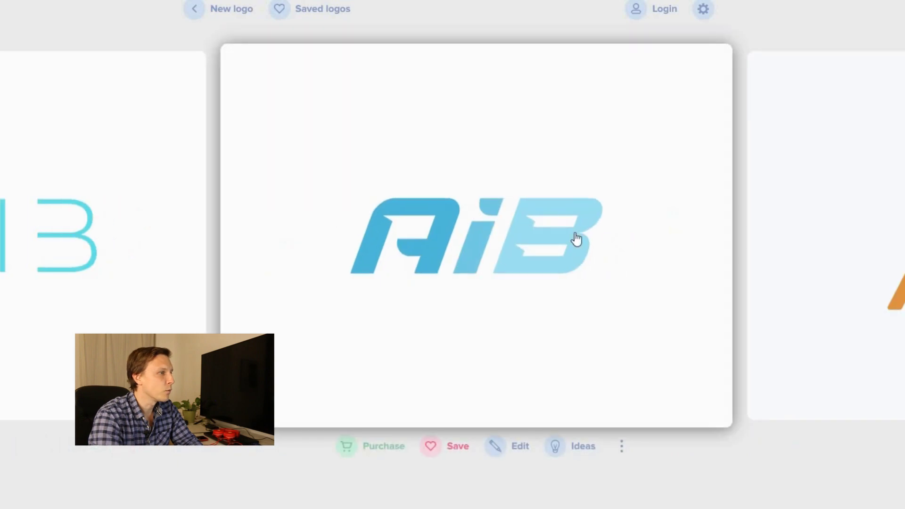
pyautogui.click(866, 269)
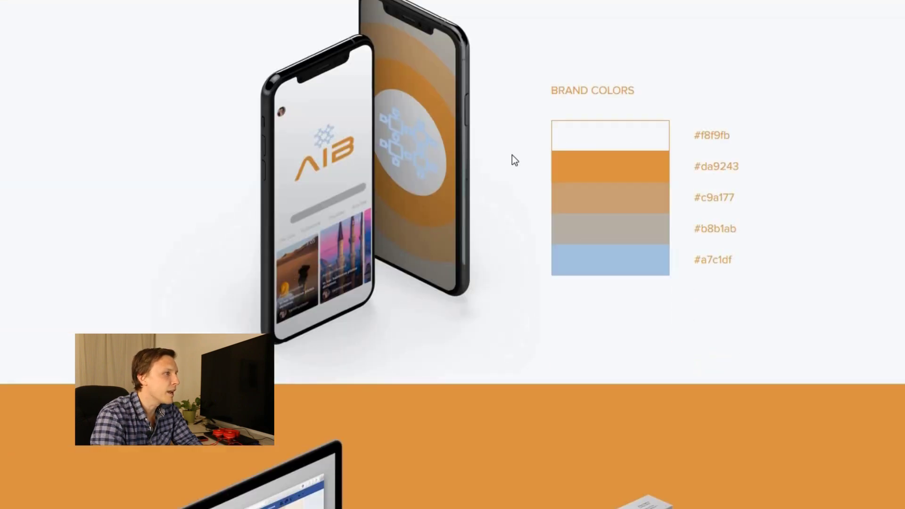
pyautogui.scroll(-5, 250, 183)
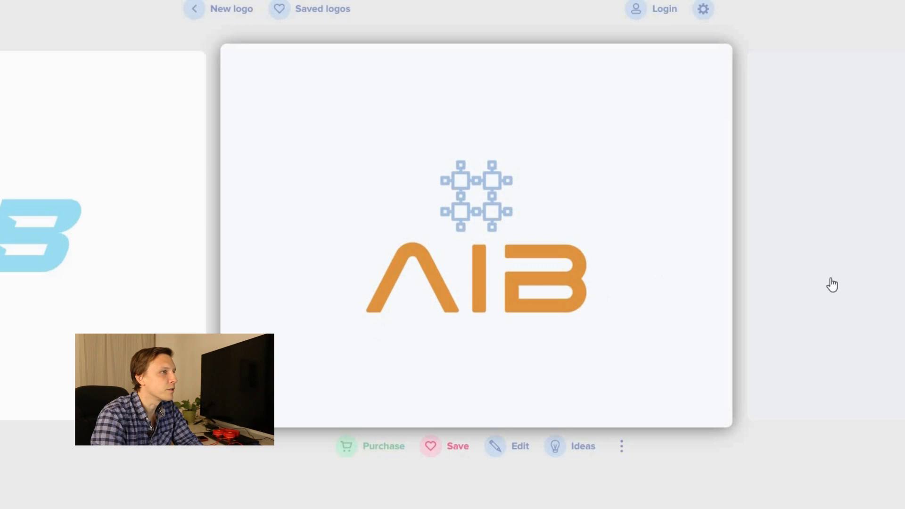
pyautogui.click(833, 283)
# - Browse the pink, blue and speech-bubble AIB logos, then open and close extra options
pyautogui.click(827, 269)
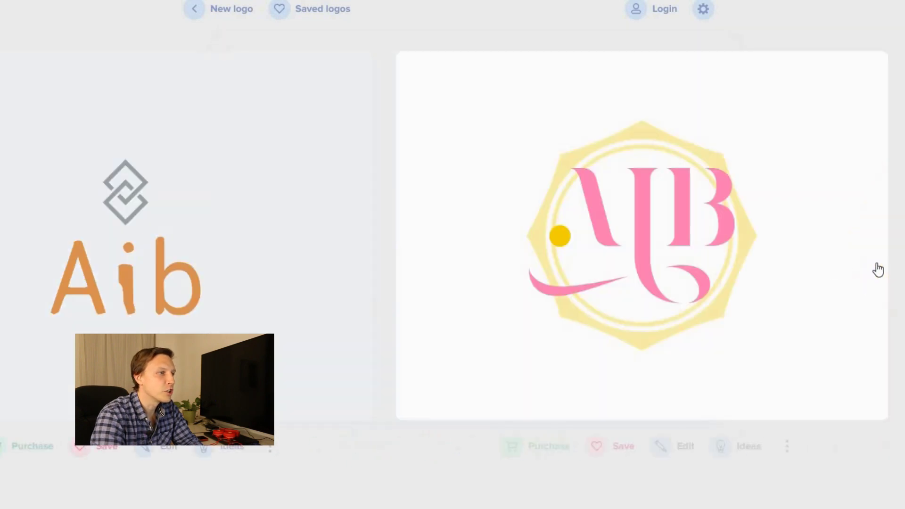
pyautogui.click(826, 290)
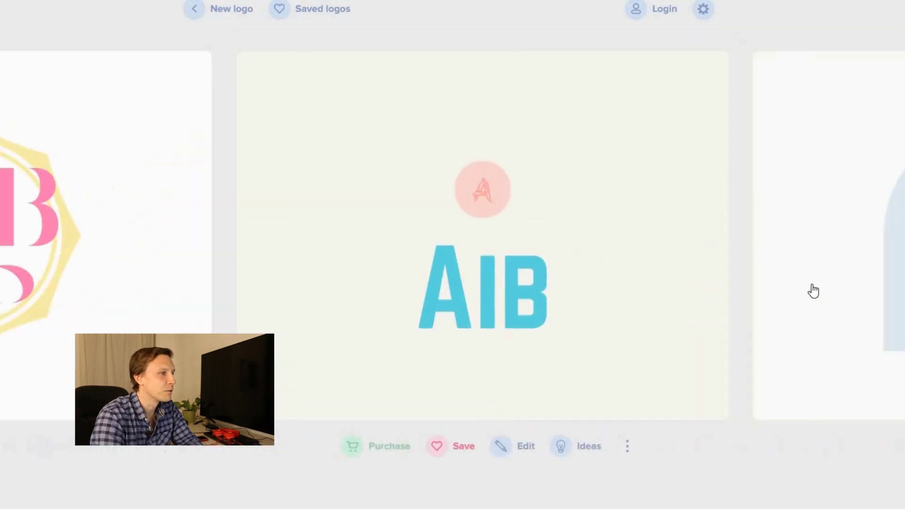
pyautogui.click(852, 304)
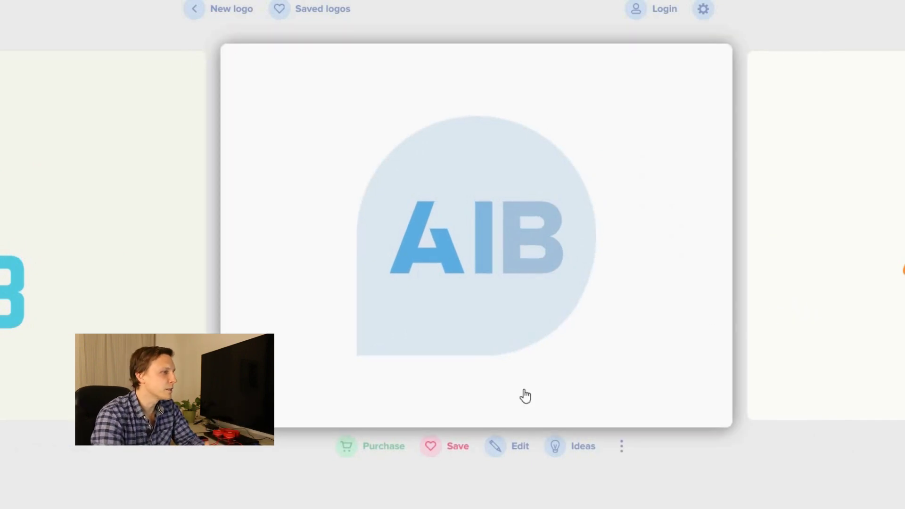
pyautogui.click(622, 447)
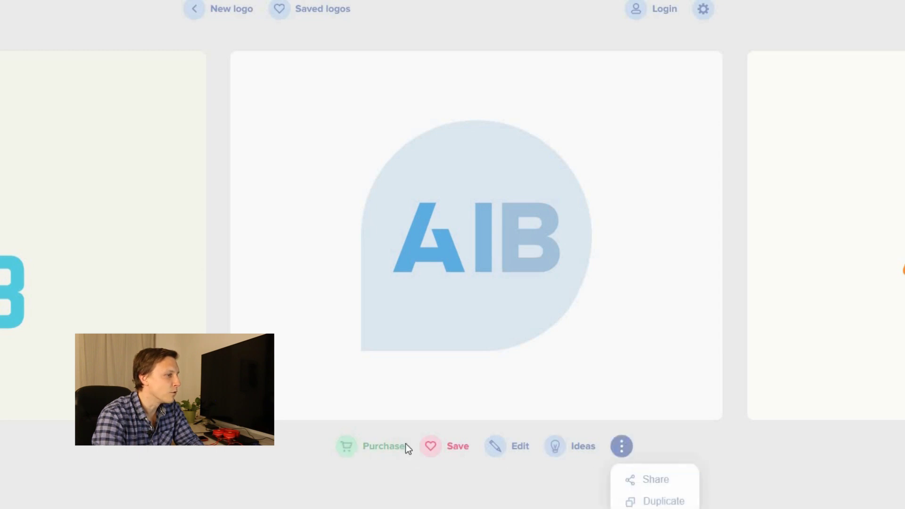
pyautogui.click(722, 477)
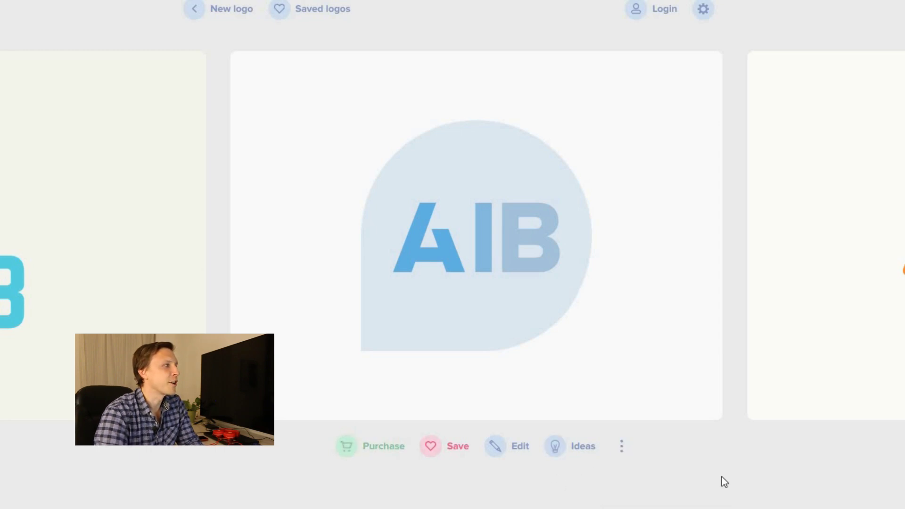